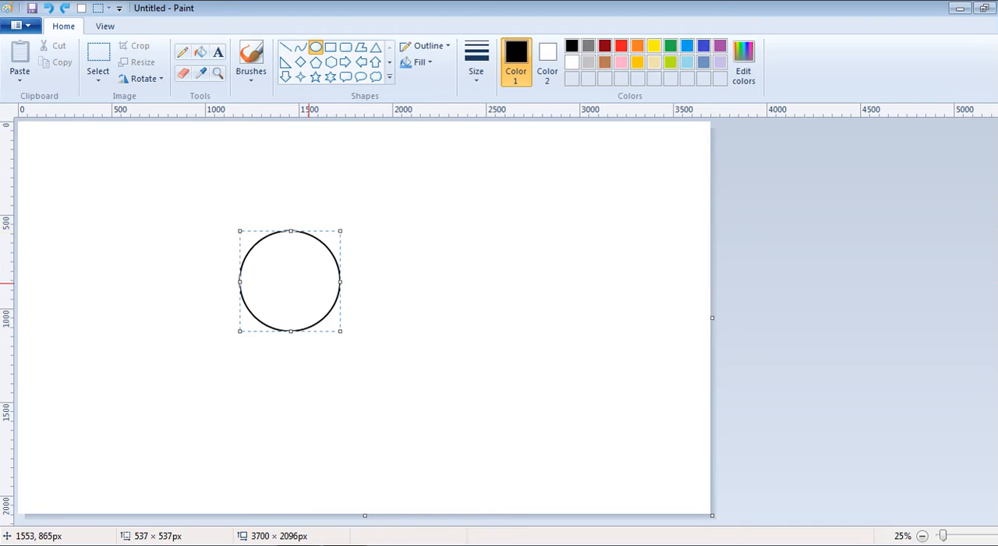
Move the 537 × 537 px circle outline a little down and to the left, and commit it to the canvas
{"action": "left_click", "coordinate": [476, 63]}
{"action": "left_click", "coordinate": [509, 193]}
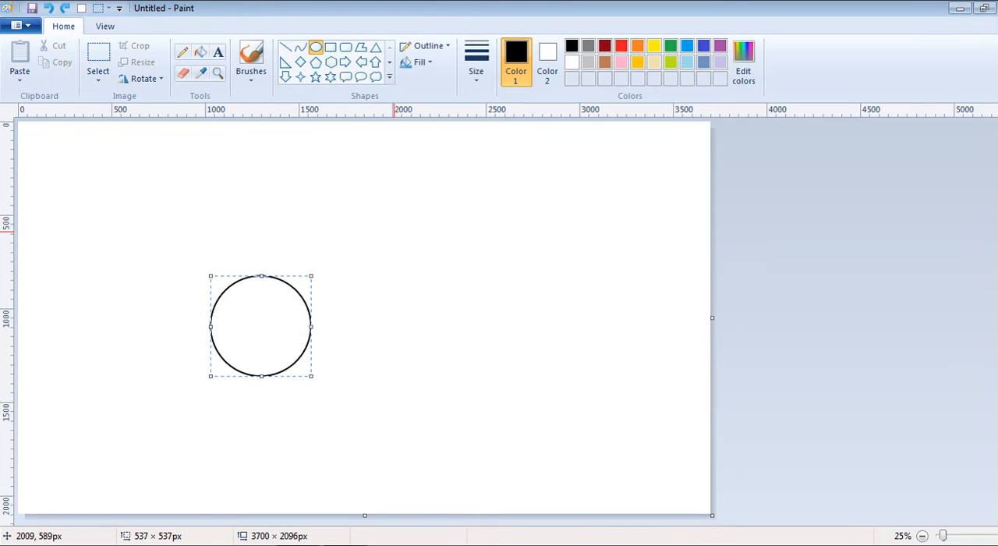
{"action": "left_click", "coordinate": [235, 295]}
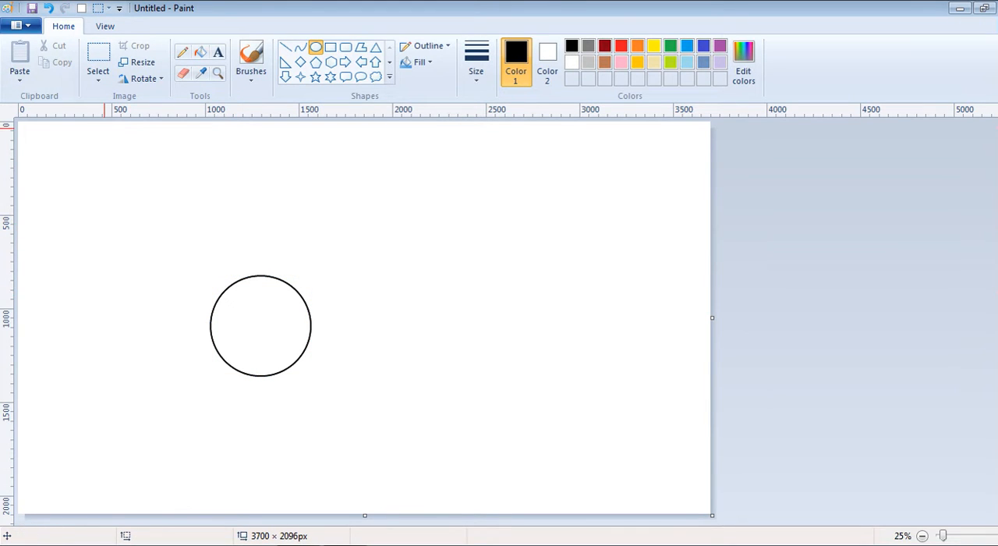
Select an area of about 933 × 753 px around the circle and turn on transparent selection
{"action": "left_click", "coordinate": [98, 58]}
{"action": "left_click_drag", "start_coordinate": [168, 261], "coordinate": [342, 401]}
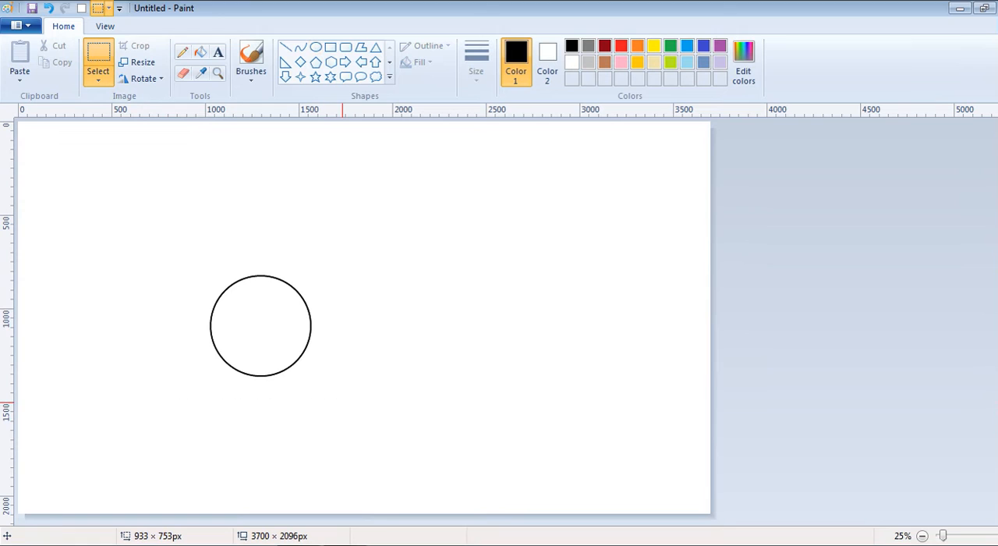
{"action": "left_click", "coordinate": [97, 78]}
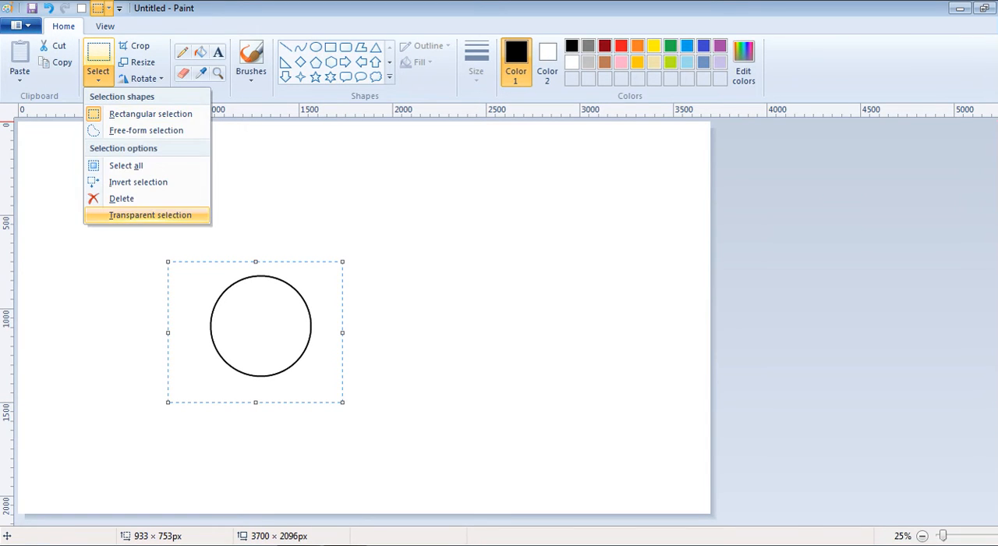
{"action": "left_click", "coordinate": [148, 216]}
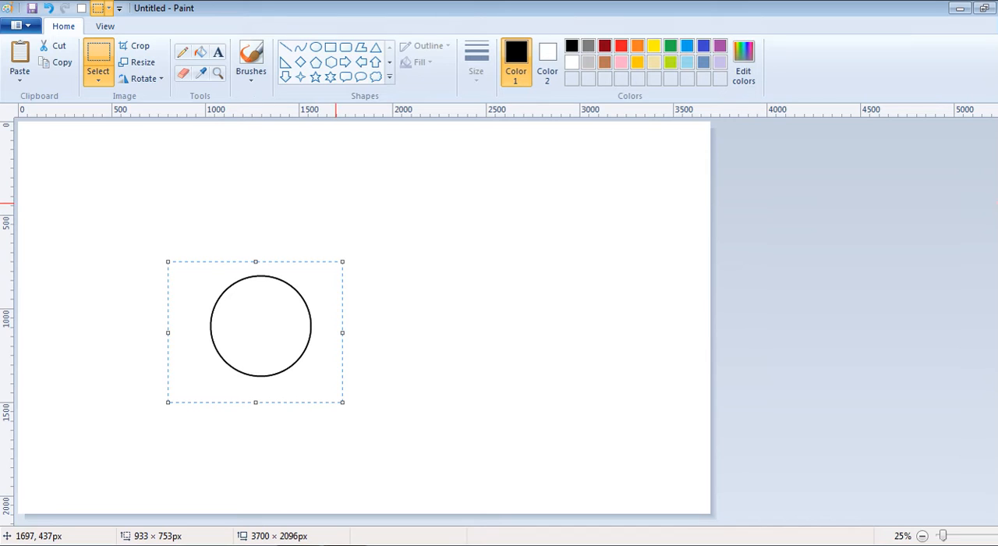
Try to shrink a pasted copy of the circle selection to about 788 × 668 px, and undo the resize
{"action": "key", "text": "ctrl+v"}
{"action": "left_click_drag", "start_coordinate": [125, 192], "coordinate": [276, 333]}
{"action": "key", "text": "Escape"}
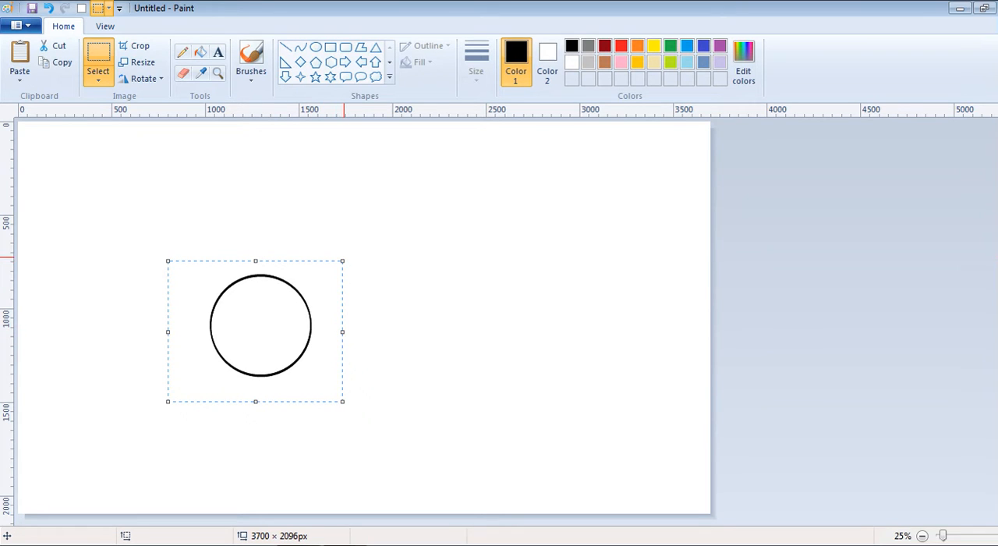
{"action": "left_click_drag", "start_coordinate": [342, 260], "coordinate": [315, 276]}
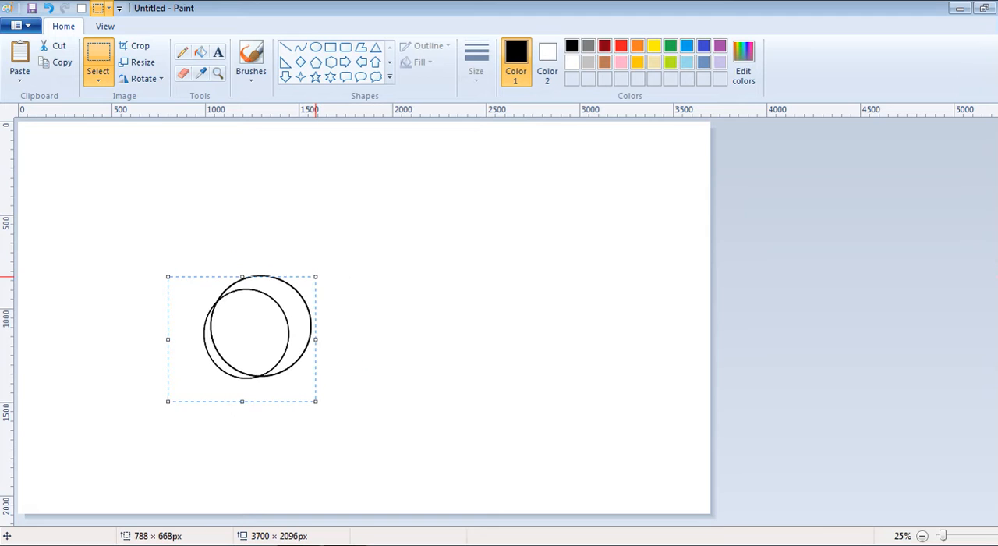
{"action": "key", "text": "ctrl+z"}
{"action": "left_click_drag", "start_coordinate": [224, 284], "coordinate": [297, 348]}
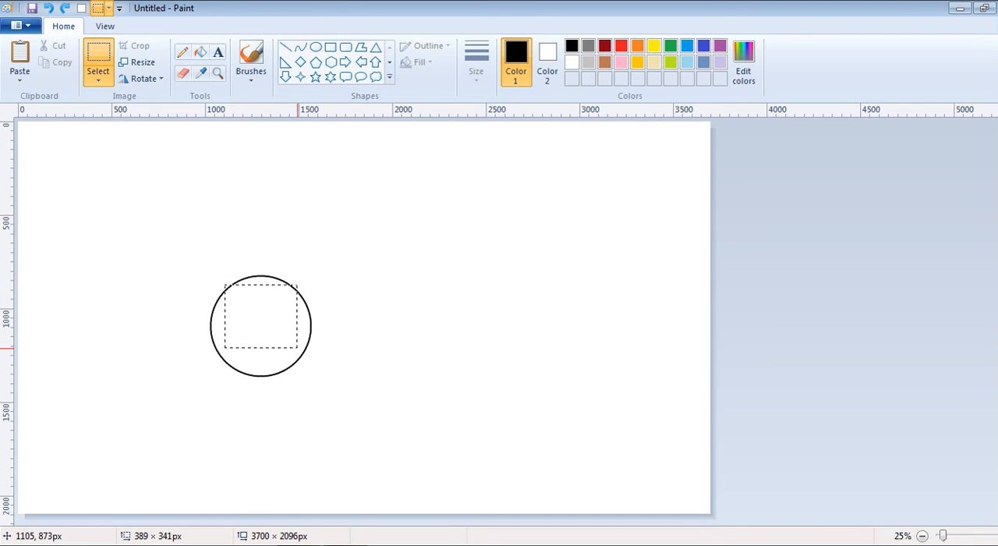
{"action": "left_click", "coordinate": [356, 327]}
Draw an inner circle of about 449 × 461 px and centre it inside the existing circle to form a ring
{"action": "left_click", "coordinate": [315, 47]}
{"action": "mouse_move", "coordinate": [231, 310]}
{"action": "left_mouse_down"}
{"action": "mouse_move", "coordinate": [312, 395]}
{"action": "mouse_move", "coordinate": [275, 340]}
{"action": "mouse_move", "coordinate": [305, 371]}
{"action": "left_mouse_up"}
{"action": "left_click_drag", "start_coordinate": [275, 340], "coordinate": [272, 337]}
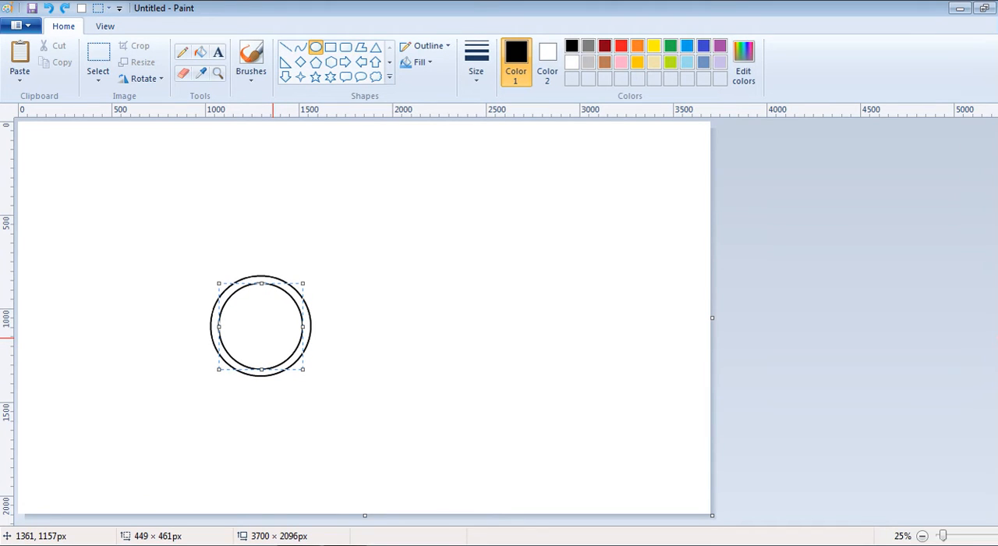
{"action": "left_click", "coordinate": [399, 304]}
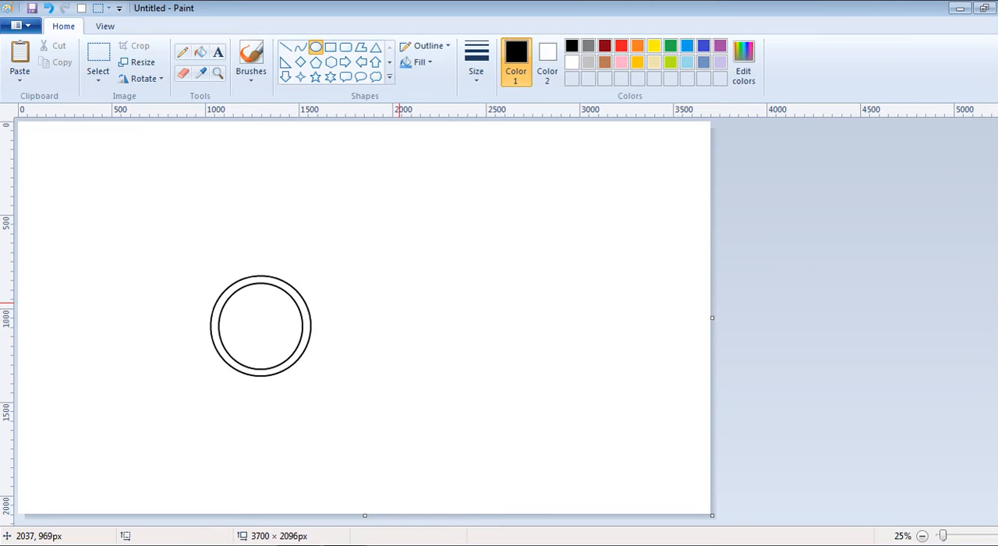
Draw a large outer circle and centre it around the small ring
{"action": "mouse_move", "coordinate": [119, 192]}
{"action": "left_mouse_down"}
{"action": "mouse_move", "coordinate": [317, 386]}
{"action": "mouse_move", "coordinate": [454, 477]}
{"action": "left_mouse_up"}
{"action": "left_click_drag", "start_coordinate": [357, 406], "coordinate": [356, 399]}
{"action": "left_click", "coordinate": [548, 371]}
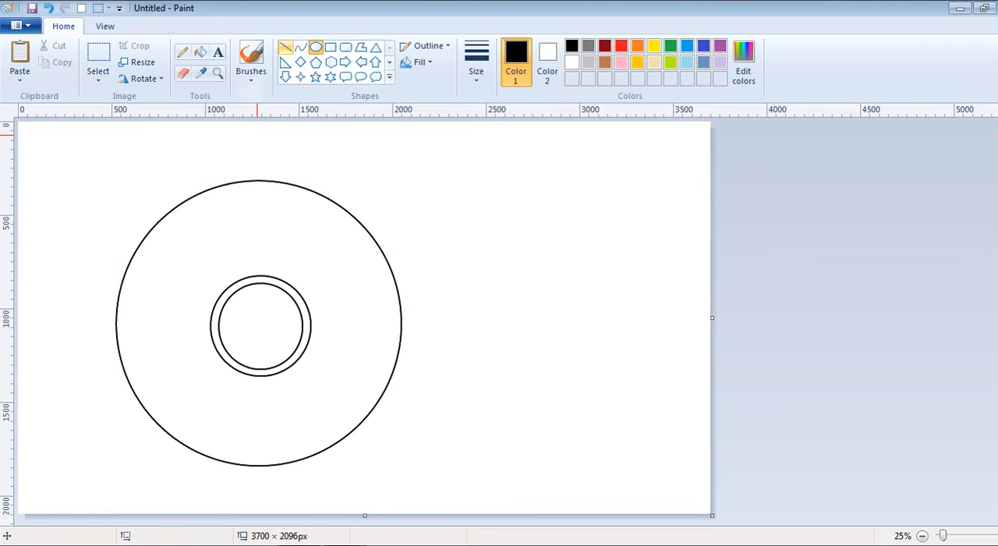
Draw a straight line of about 693 × 297 px from the ring's upper-left edge to the outer circle's upper-right edge
{"action": "left_click", "coordinate": [285, 47]}
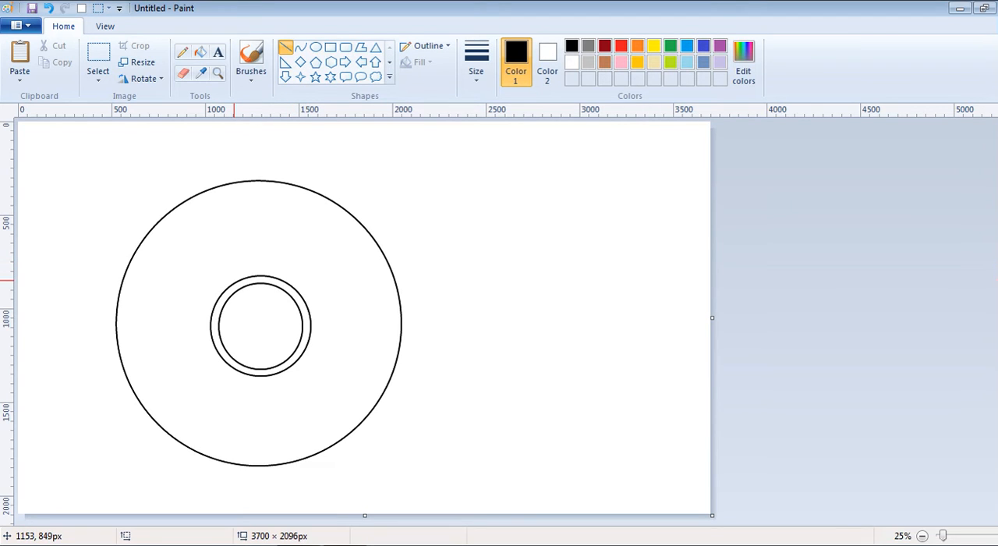
{"action": "left_click_drag", "start_coordinate": [234, 281], "coordinate": [363, 226]}
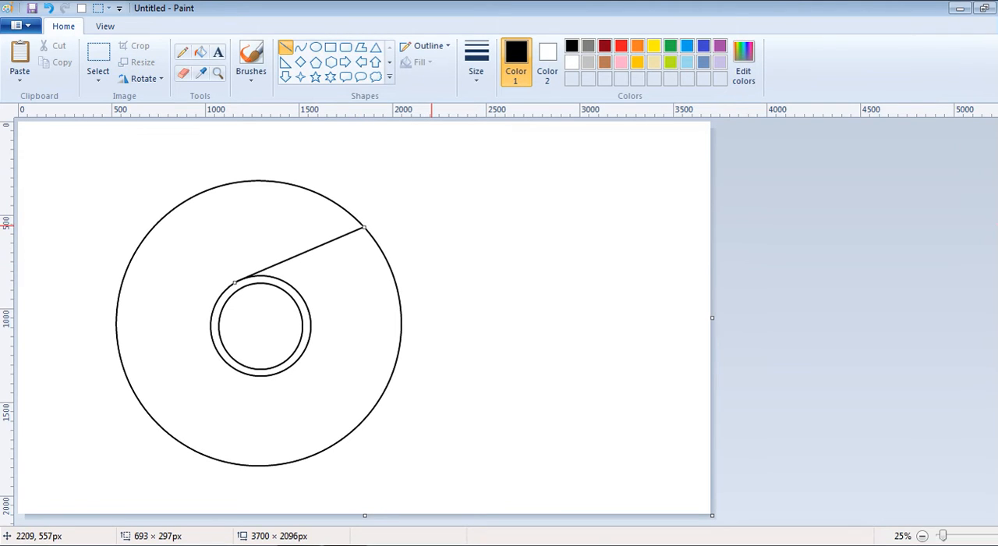
{"action": "left_click", "coordinate": [429, 320]}
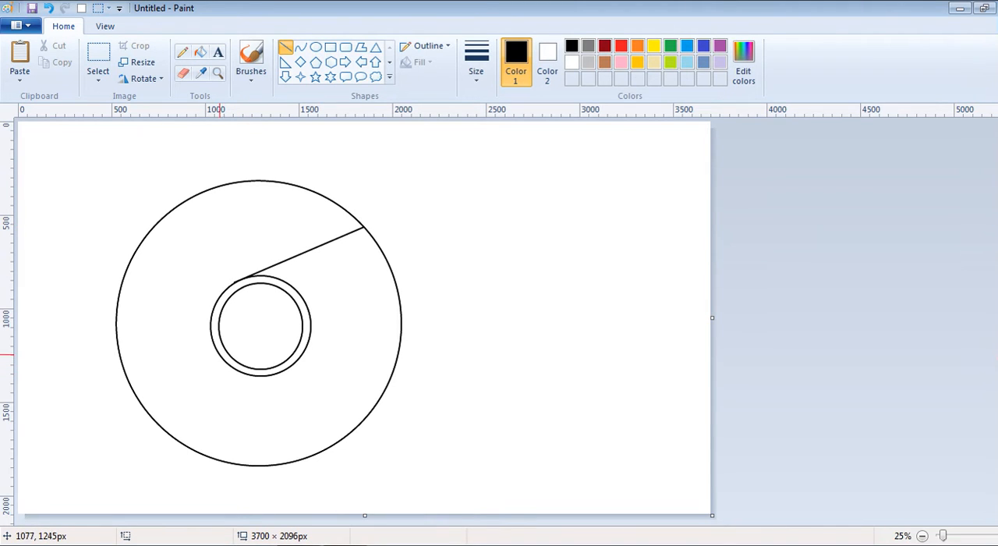
Draw two more lines from the ring to the outer circle: about 385 × 545 px to its upper left, about 121 × 541 px to its bottom
{"action": "left_click_drag", "start_coordinate": [215, 344], "coordinate": [140, 243]}
{"action": "key", "text": "Right"}
{"action": "key", "text": "Right"}
{"action": "key", "text": "Right"}
{"action": "key", "text": "Right"}
{"action": "key", "text": "Right"}
{"action": "key", "text": "Right"}
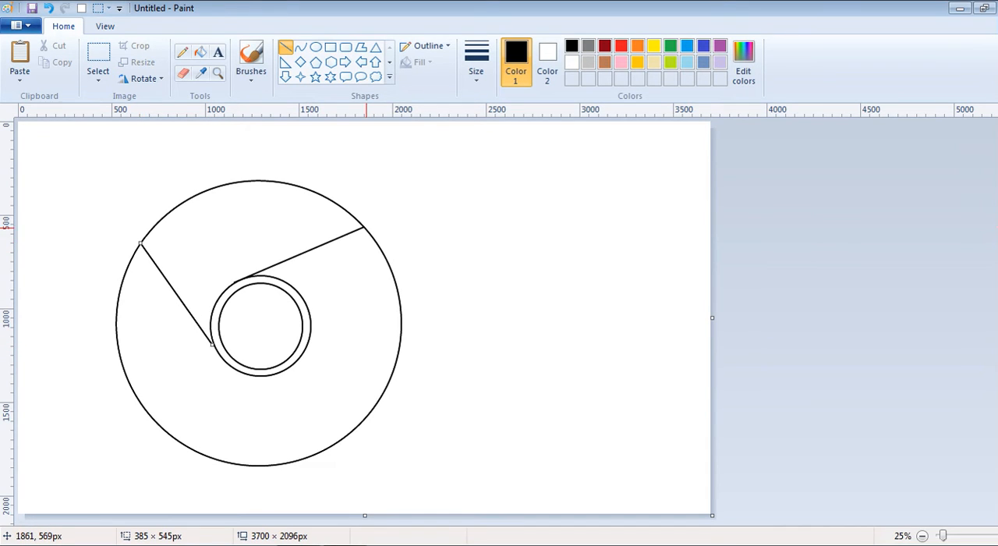
{"action": "key", "text": "Right"}
{"action": "key", "text": "Right"}
{"action": "key", "text": "Right"}
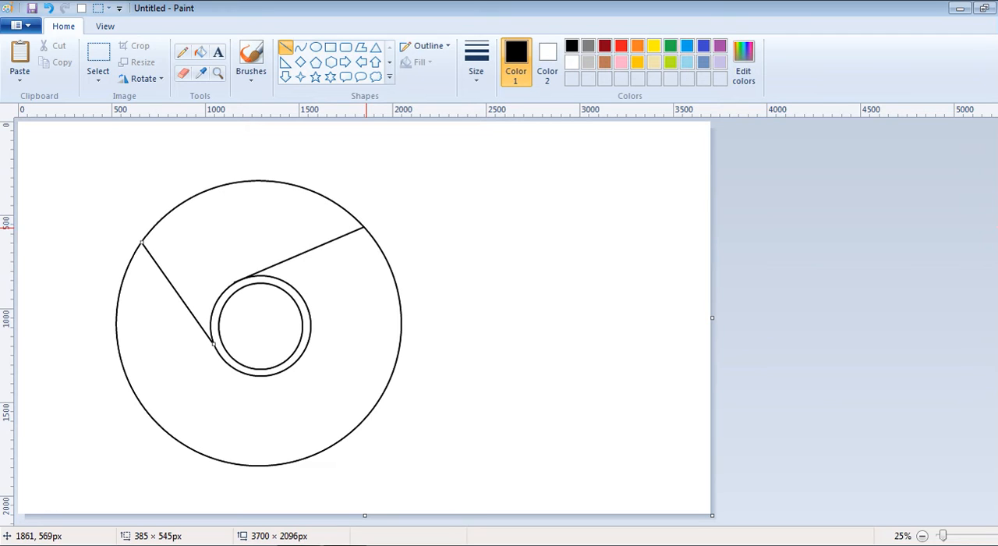
{"action": "left_click", "coordinate": [466, 249]}
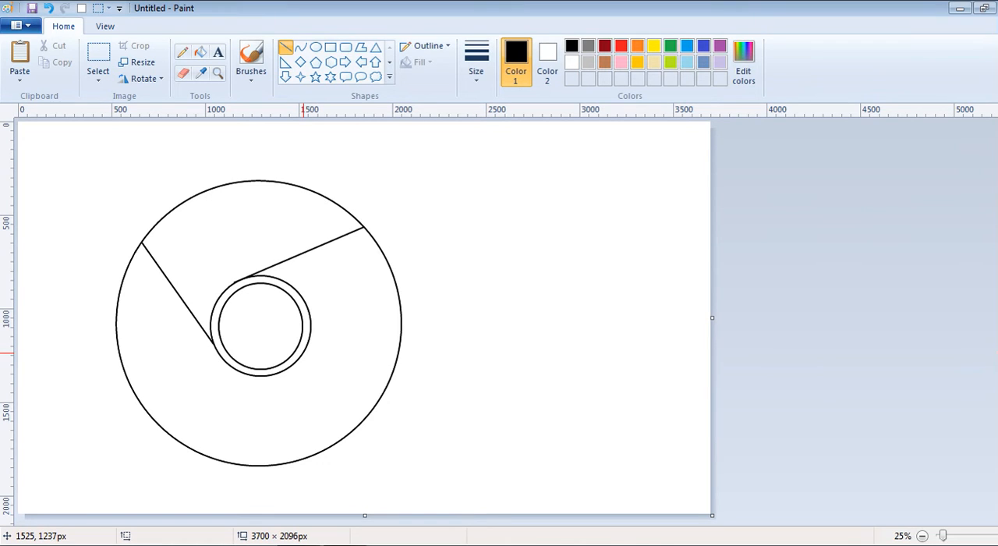
{"action": "left_click_drag", "start_coordinate": [294, 366], "coordinate": [269, 466]}
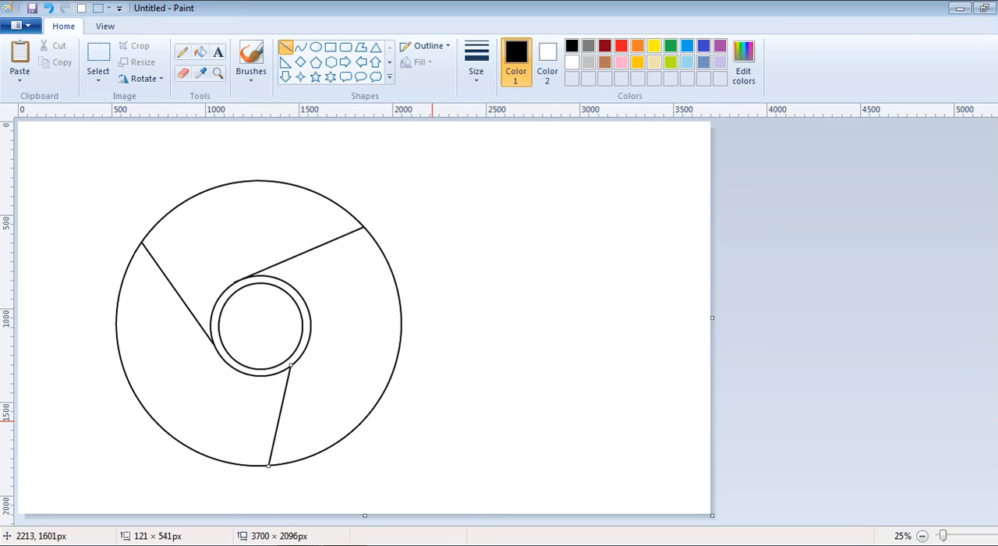
{"action": "left_click", "coordinate": [431, 421]}
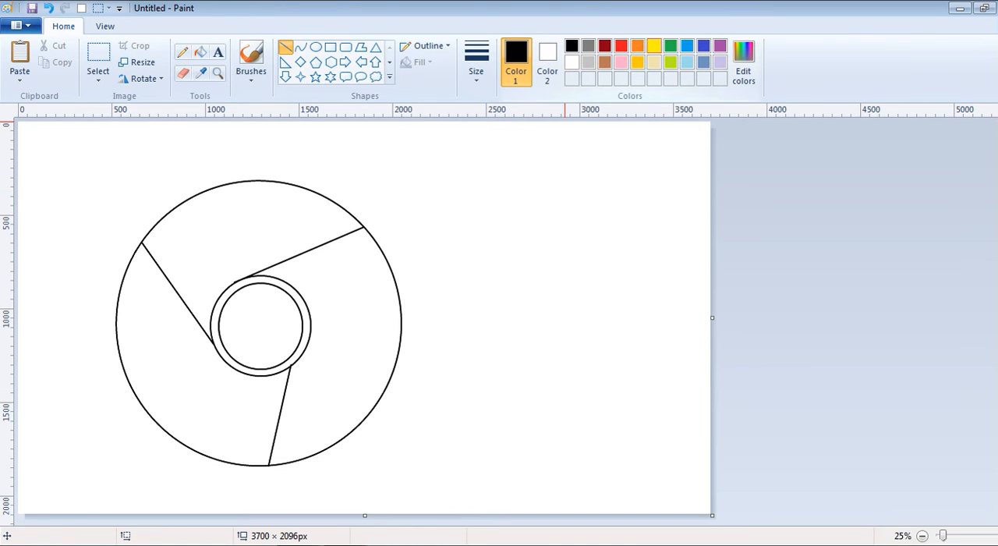
Fill the right segment of the large circle with yellow and the top segment with red
{"action": "left_click", "coordinate": [653, 45]}
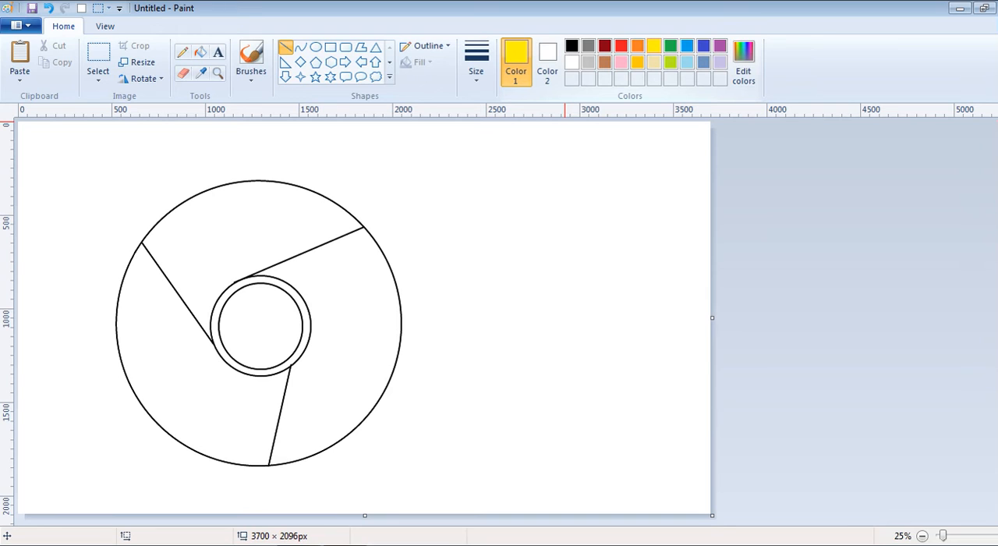
{"action": "left_click", "coordinate": [201, 52]}
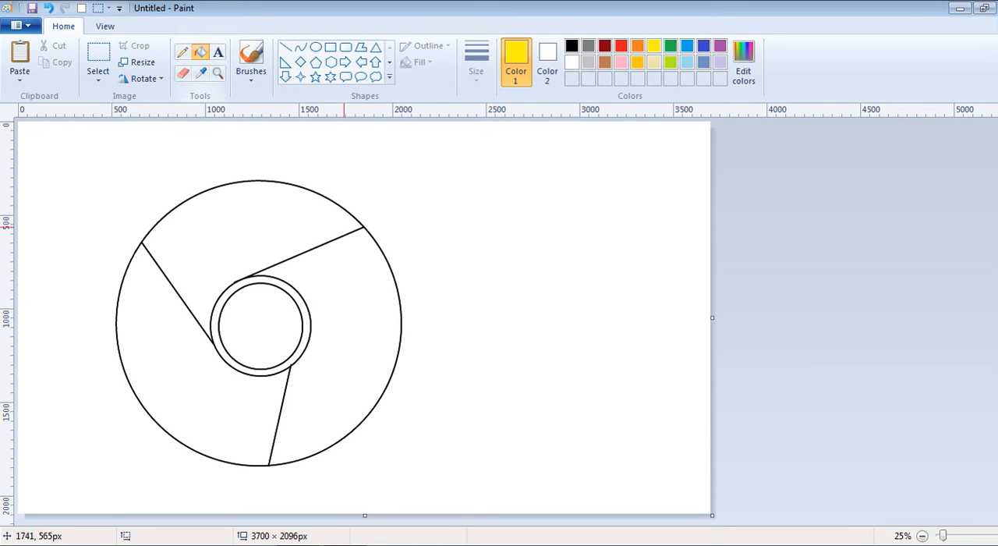
{"action": "left_click", "coordinate": [364, 342]}
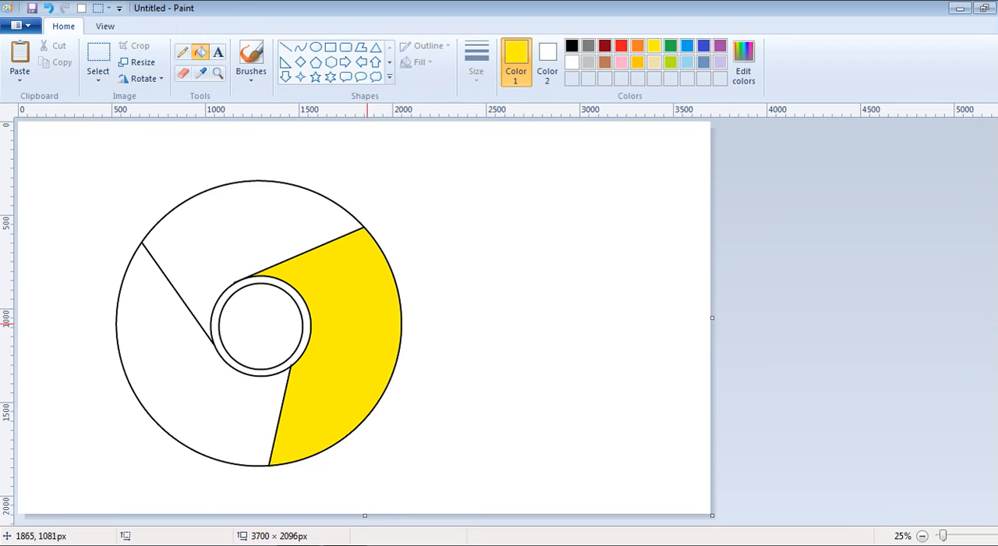
{"action": "left_click", "coordinate": [621, 45]}
{"action": "left_click", "coordinate": [279, 240]}
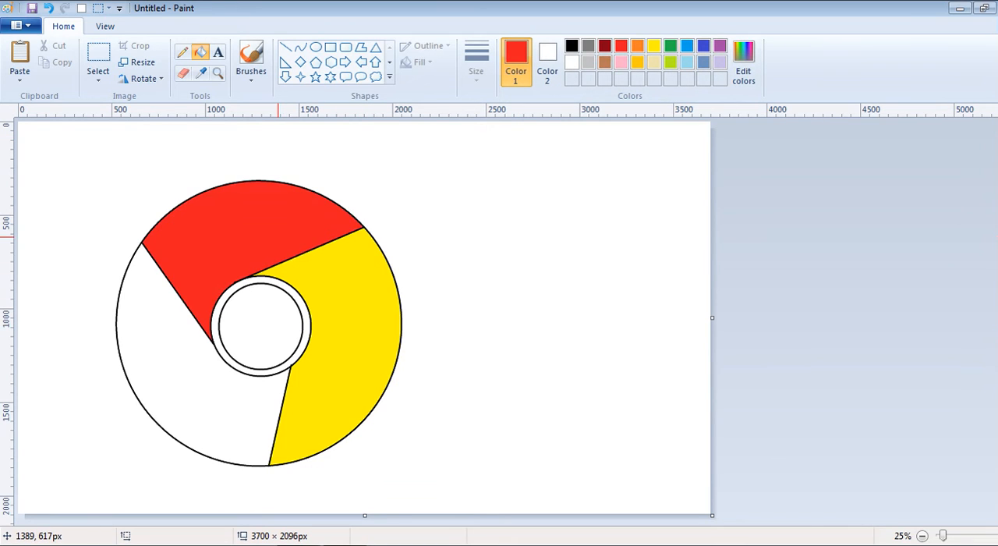
Fill the lower-left segment of the large circle with green and the innermost circle with light blue
{"action": "left_click", "coordinate": [669, 45]}
{"action": "left_click", "coordinate": [191, 378]}
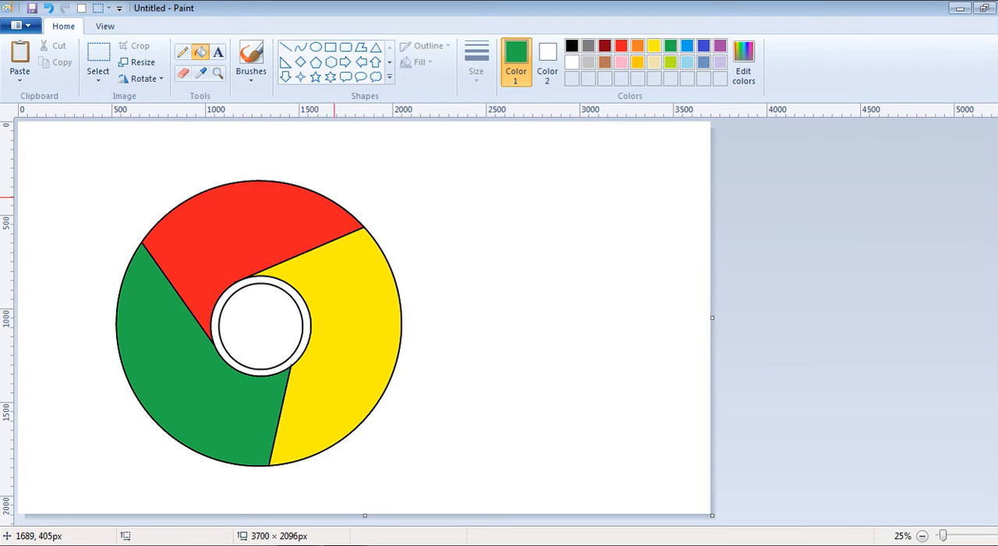
{"action": "left_click", "coordinate": [687, 45]}
{"action": "left_click", "coordinate": [269, 320]}
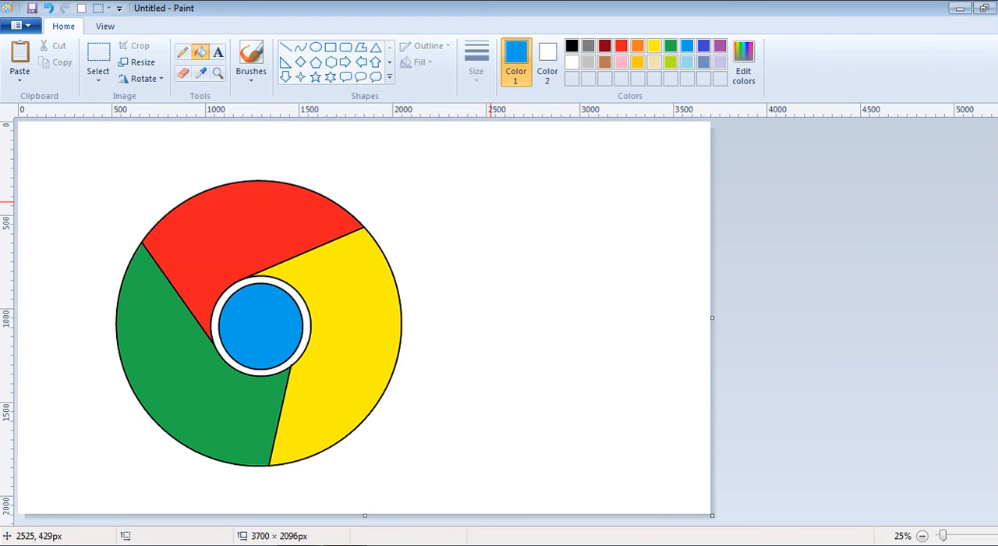
Draw a black rounded square outline of about 1837 × 1837 px and centre it around the coloured circle
{"action": "left_click", "coordinate": [572, 62]}
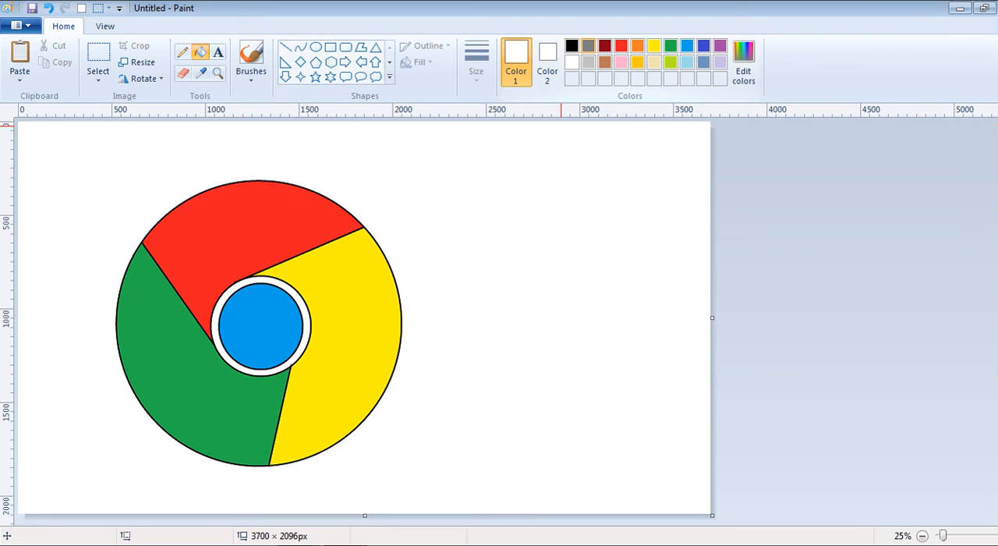
{"action": "left_click", "coordinate": [571, 46]}
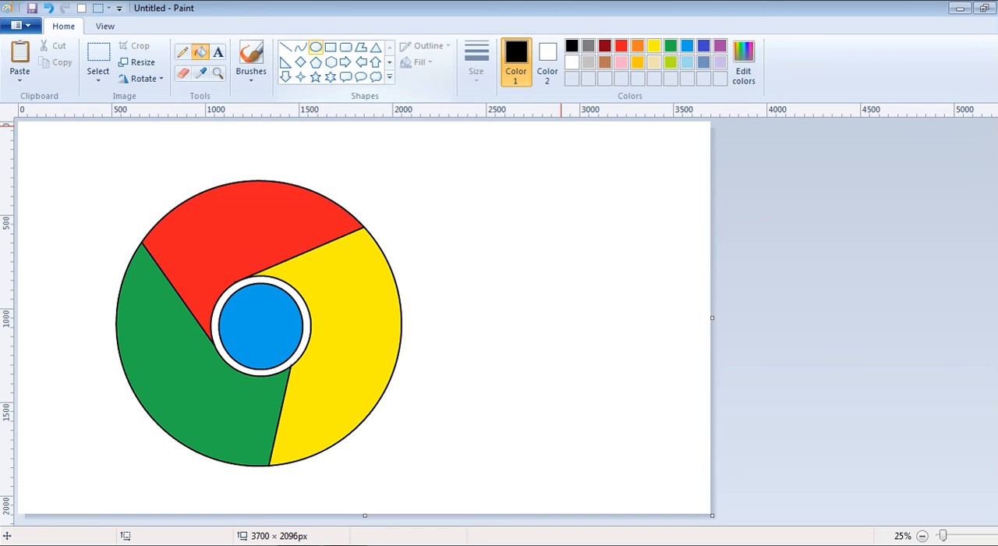
{"action": "left_click", "coordinate": [345, 46]}
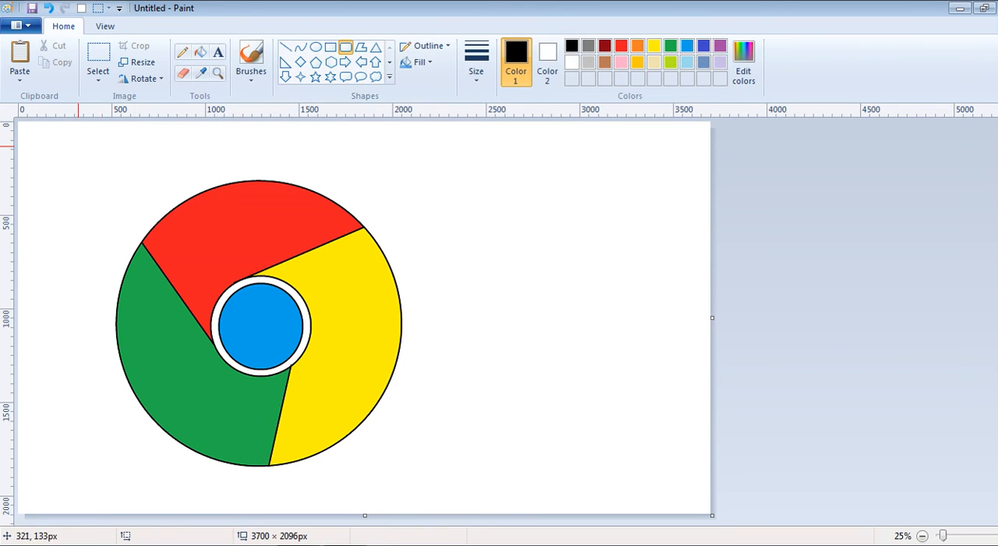
{"action": "left_click_drag", "start_coordinate": [78, 150], "coordinate": [511, 493]}
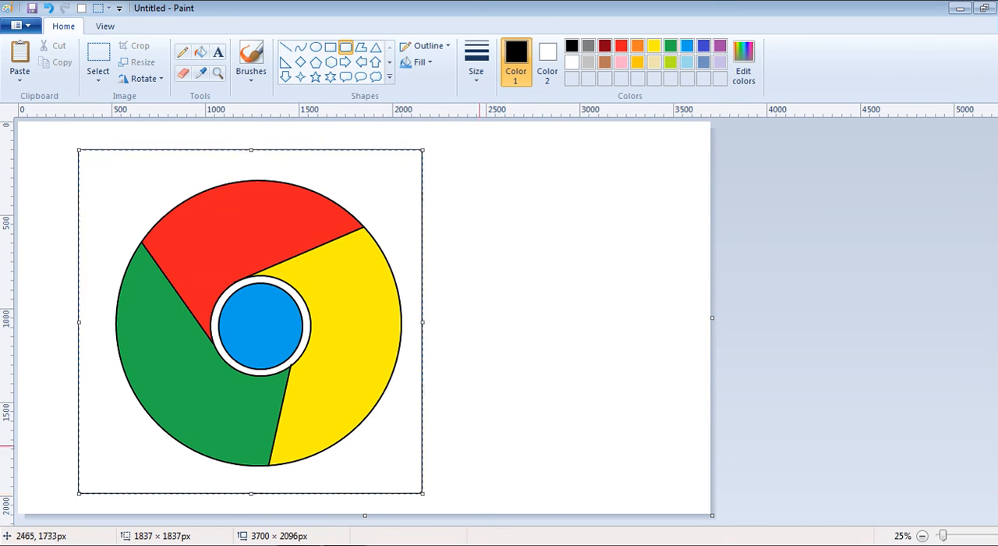
{"action": "left_click_drag", "start_coordinate": [395, 431], "coordinate": [403, 430]}
{"action": "left_click", "coordinate": [544, 318]}
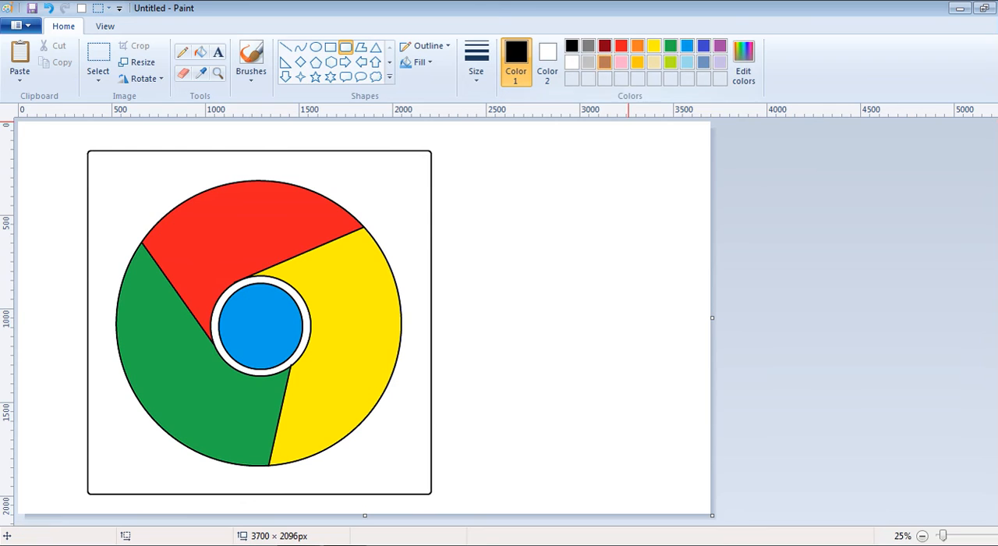
Try a light grey fill on the background outside the rounded square, and fill it back with white
{"action": "left_click", "coordinate": [587, 61]}
{"action": "left_click", "coordinate": [201, 51]}
{"action": "left_click", "coordinate": [464, 210]}
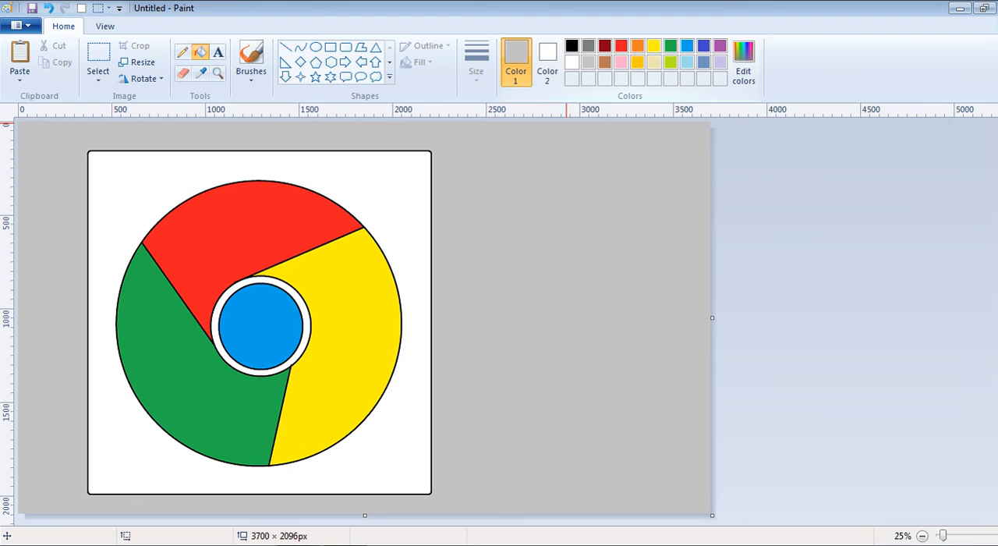
{"action": "left_click", "coordinate": [571, 62]}
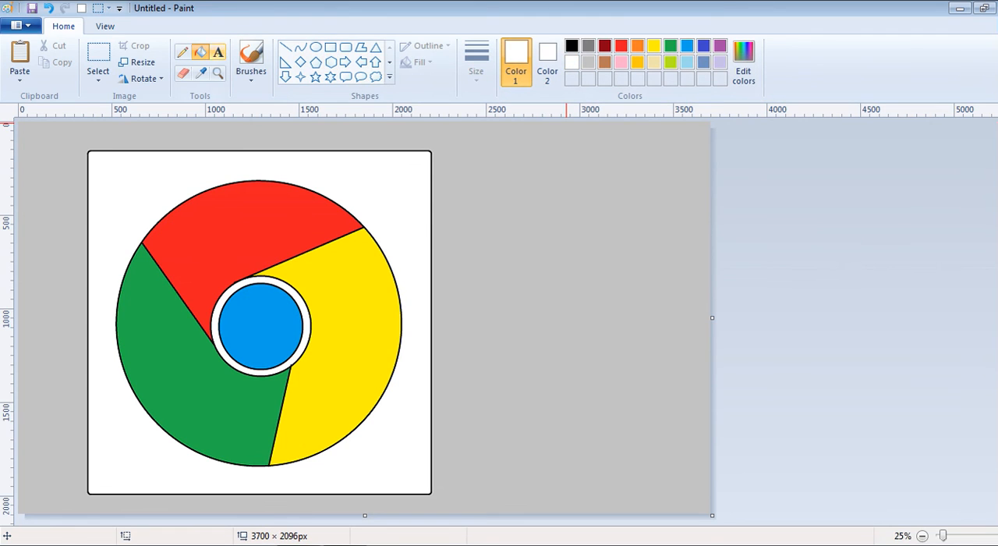
{"action": "left_click", "coordinate": [409, 148]}
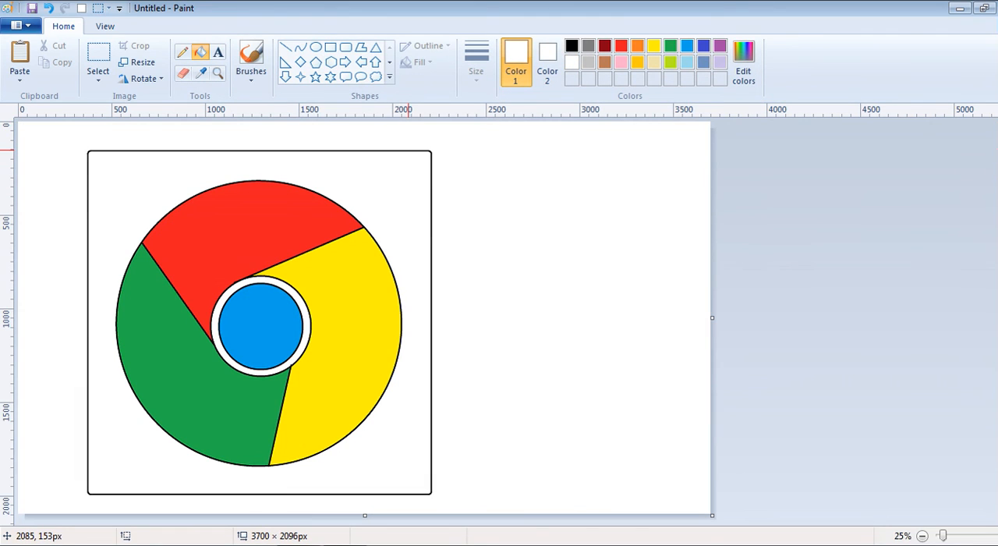
{"action": "key", "text": "ctrl+z"}
{"action": "key", "text": "ctrl+y"}
Select the whole logo with its rounded square and move it left and slightly up on the canvas
{"action": "left_click", "coordinate": [99, 62]}
{"action": "left_click_drag", "start_coordinate": [63, 139], "coordinate": [461, 509]}
{"action": "left_click_drag", "start_coordinate": [381, 380], "coordinate": [336, 372]}
{"action": "left_click", "coordinate": [515, 298]}
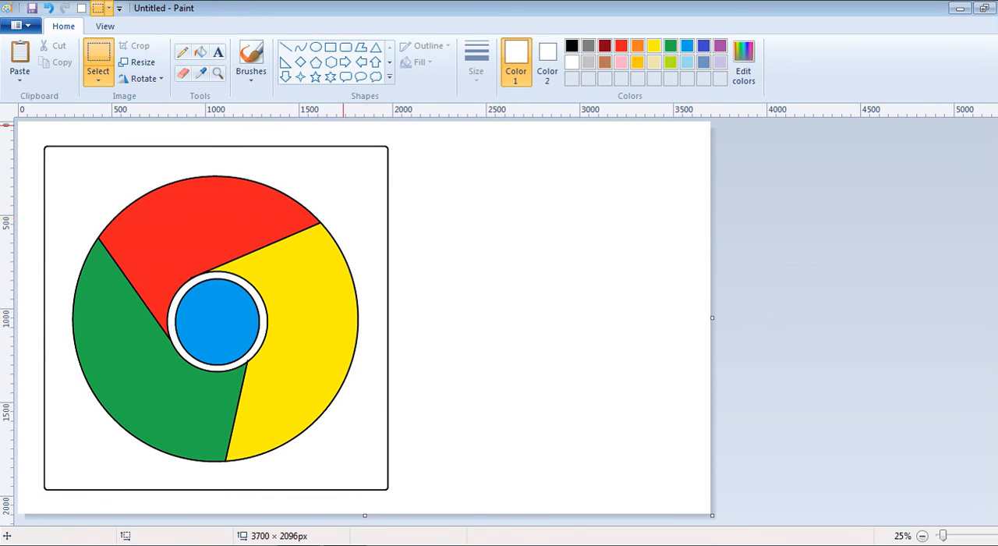
Fill the canvas background outside the rounded square with light grey
{"action": "left_click", "coordinate": [588, 61]}
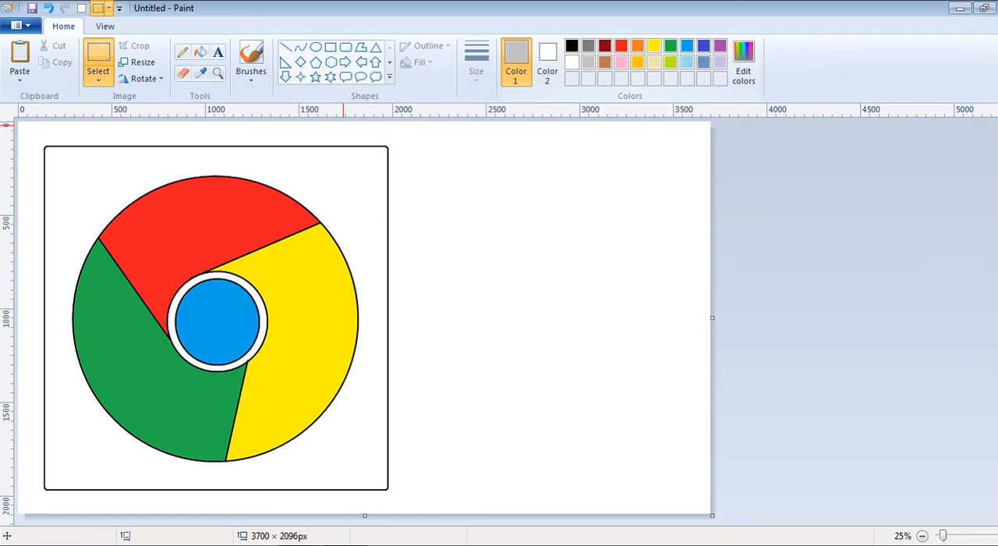
{"action": "left_click", "coordinate": [563, 233]}
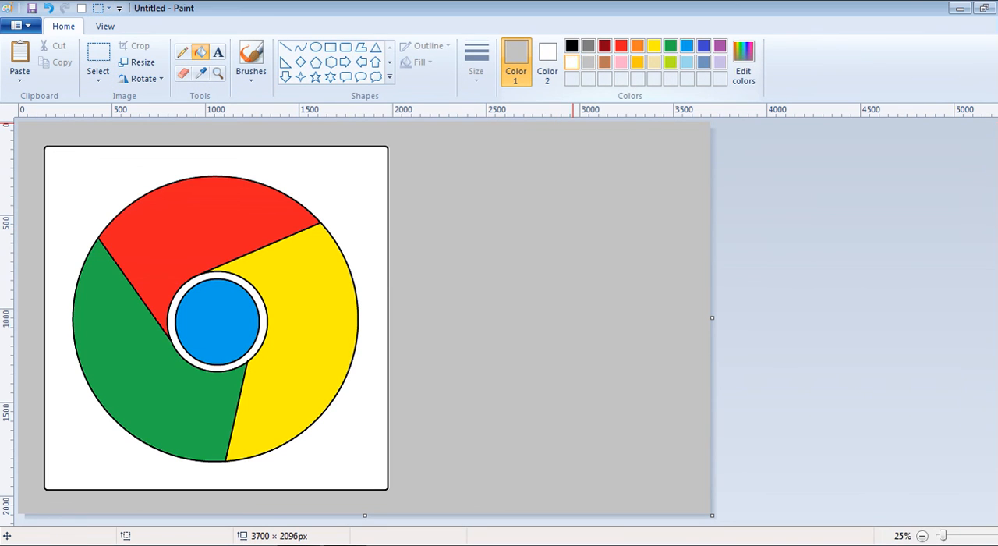
Recolour the black outline of the rounded square and the connected black outlines around the red, yellow and green segments with white fills
{"action": "left_click", "coordinate": [571, 62]}
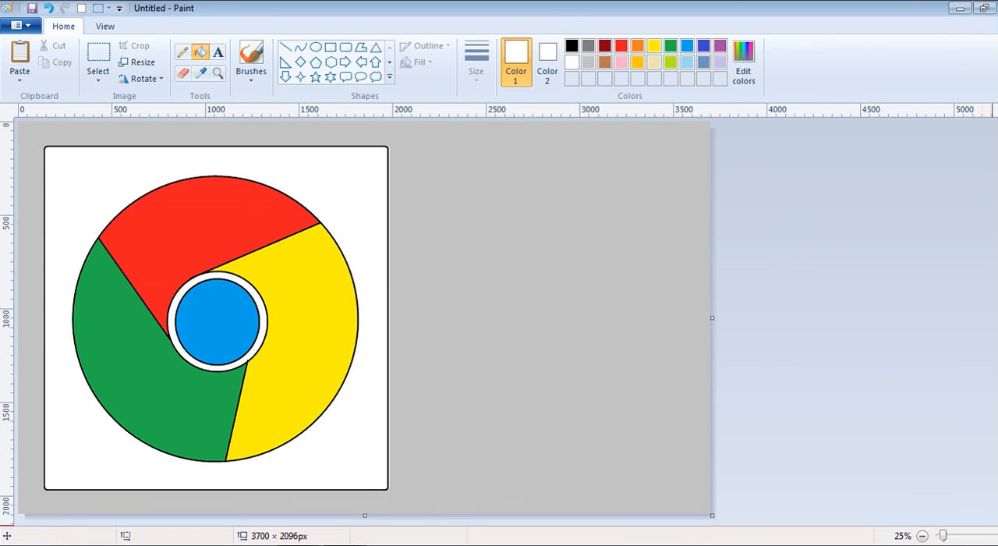
{"action": "left_click", "coordinate": [997, 536]}
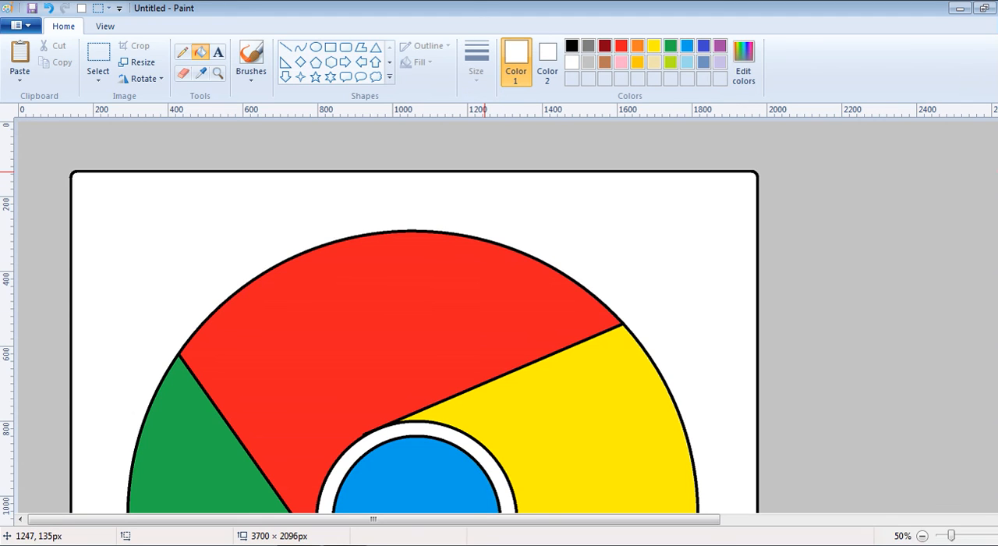
{"action": "left_click", "coordinate": [452, 171]}
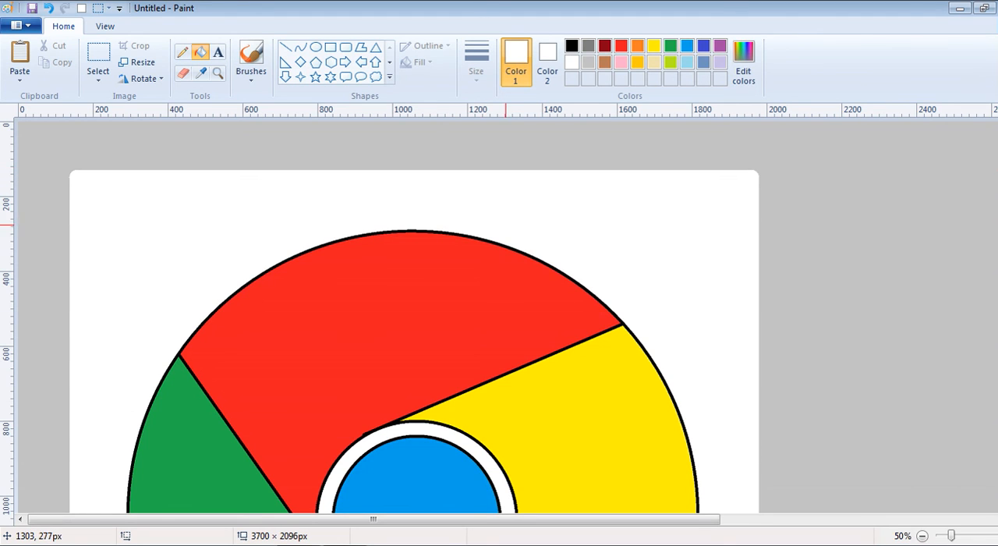
{"action": "left_click", "coordinate": [502, 243]}
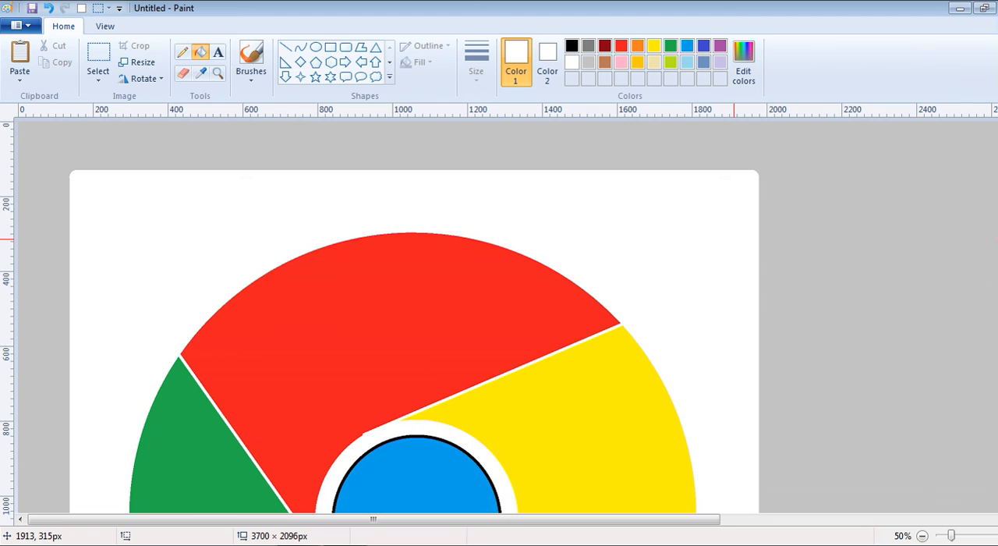
{"action": "left_click", "coordinate": [922, 536]}
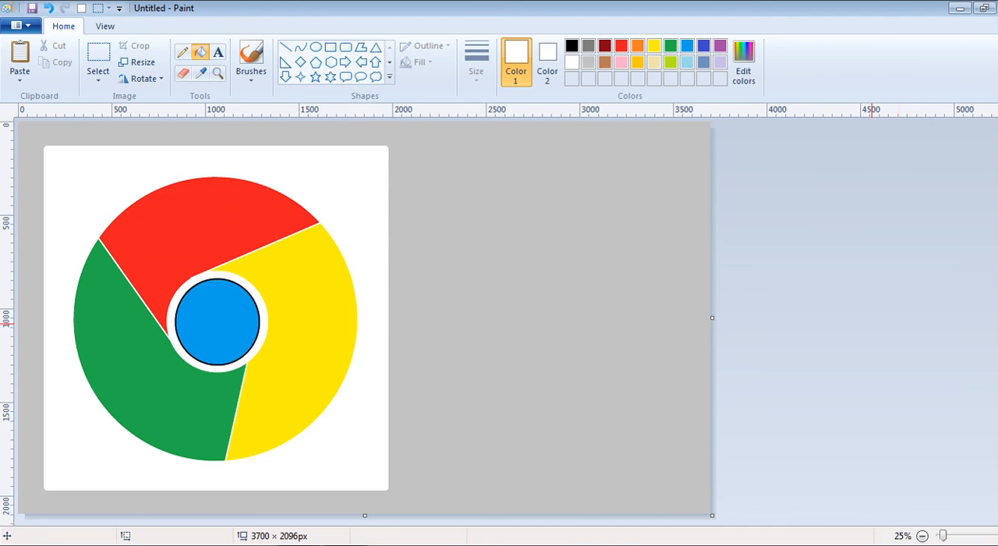